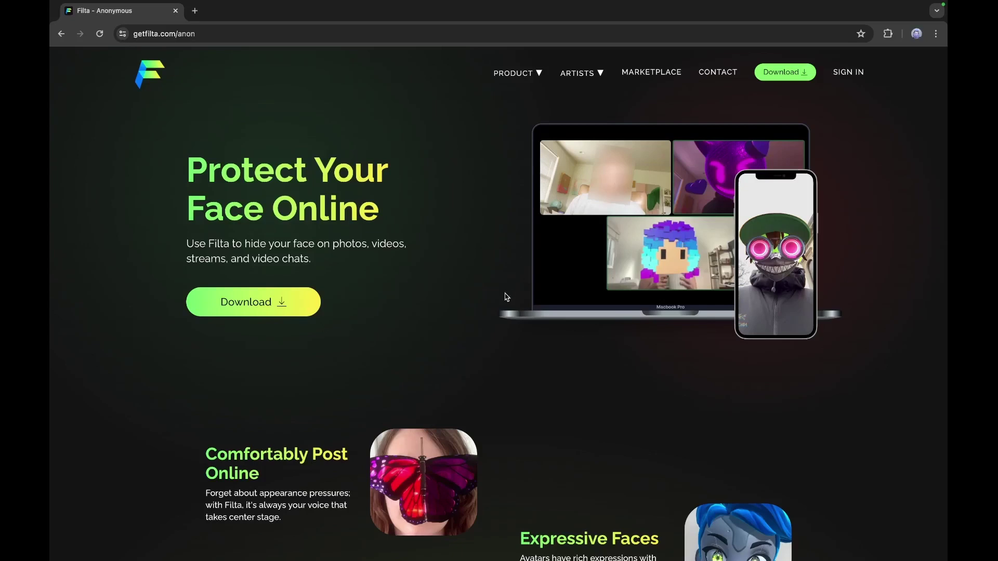
pyautogui.scroll(-2, 504, 297)
pyautogui.scroll(-2, 505, 297)
pyautogui.scroll(-2, 505, 297)
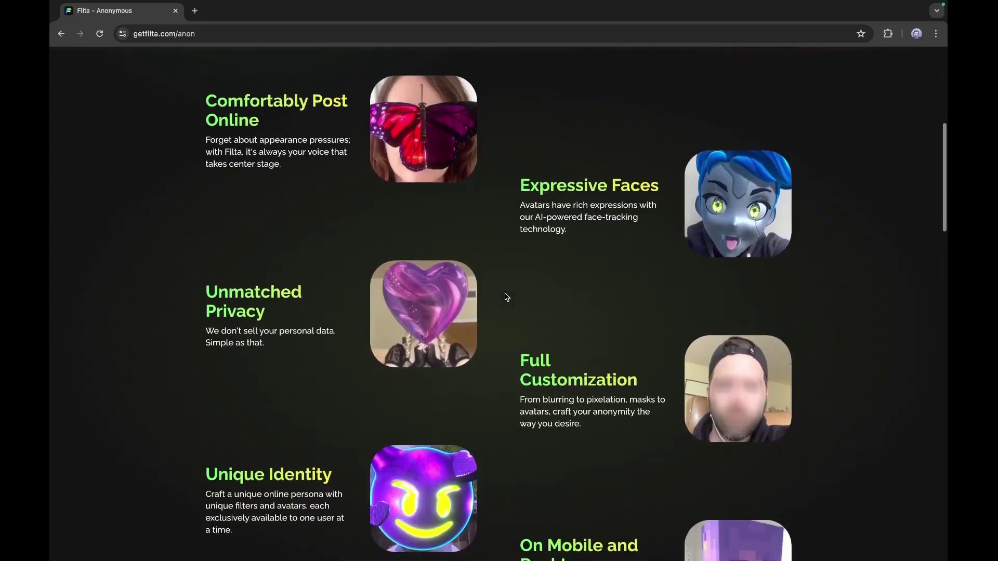
pyautogui.scroll(-2, 505, 297)
pyautogui.scroll(-1, 504, 298)
pyautogui.scroll(-2, 504, 297)
pyautogui.scroll(-2, 504, 297)
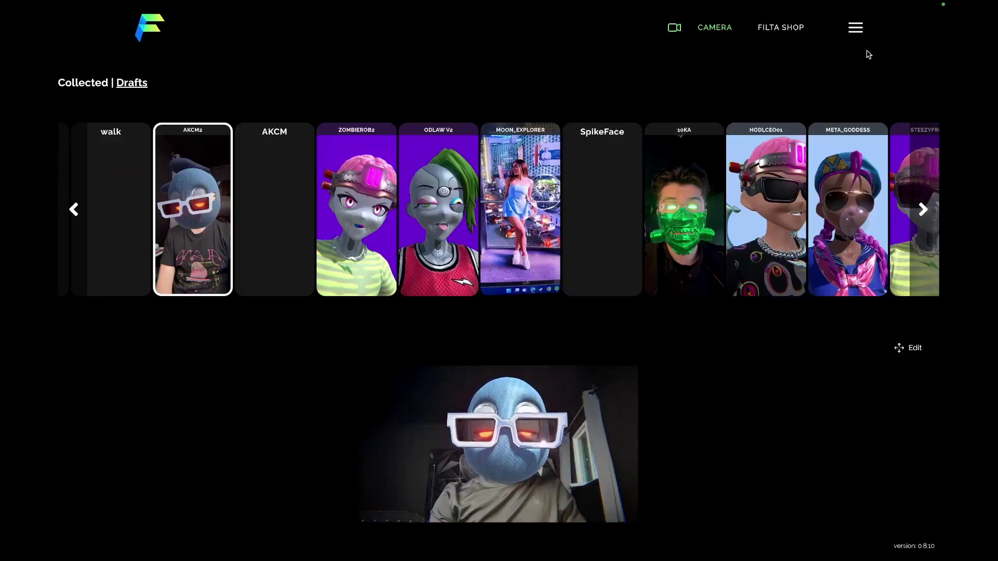
# Open the Filta app's hamburger side menu with the AKCM2 avatar active.
pyautogui.click(856, 27)
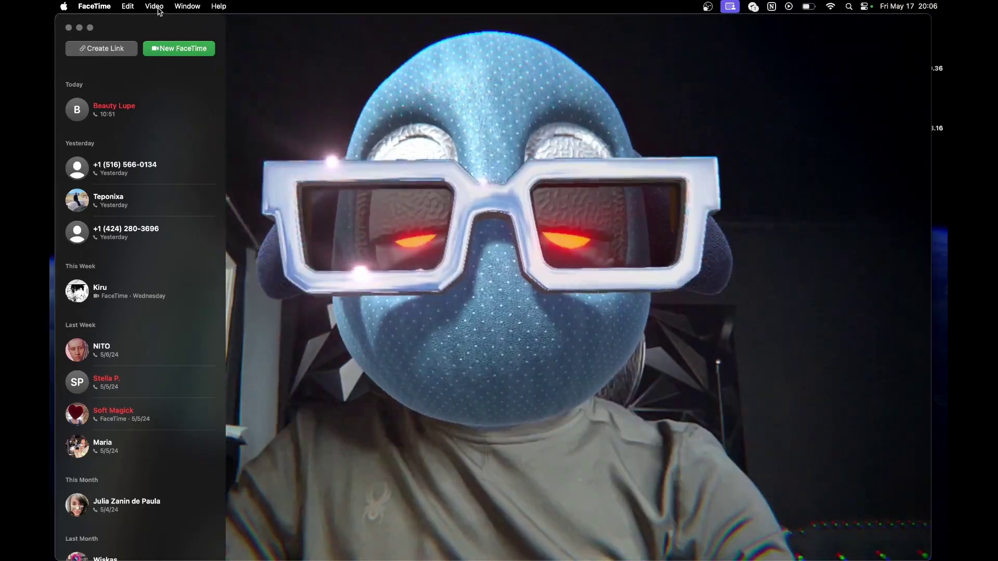
pyautogui.click(157, 7)
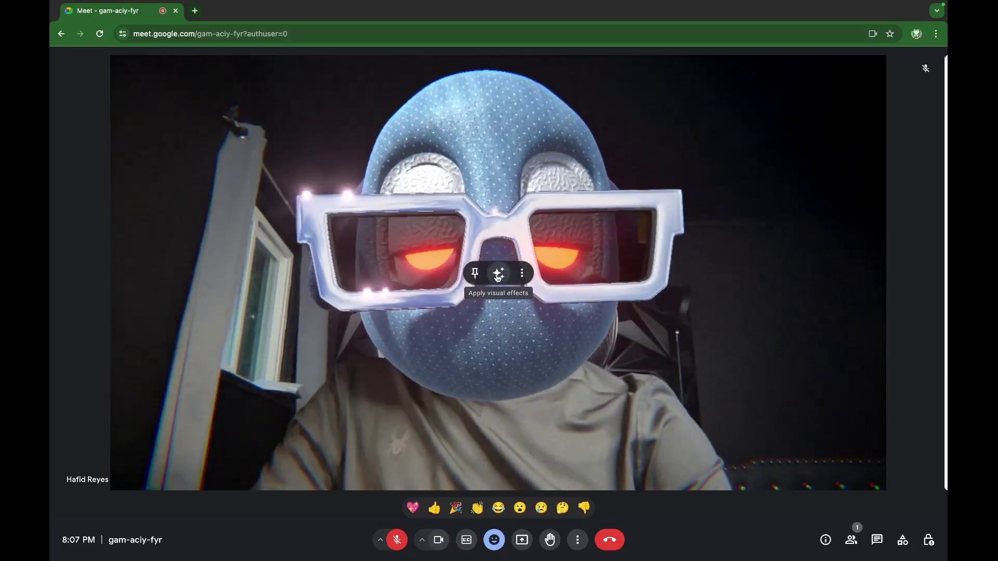
# Apply the second background blur effect behind the avatar in Google Meet.
pyautogui.click(498, 275)
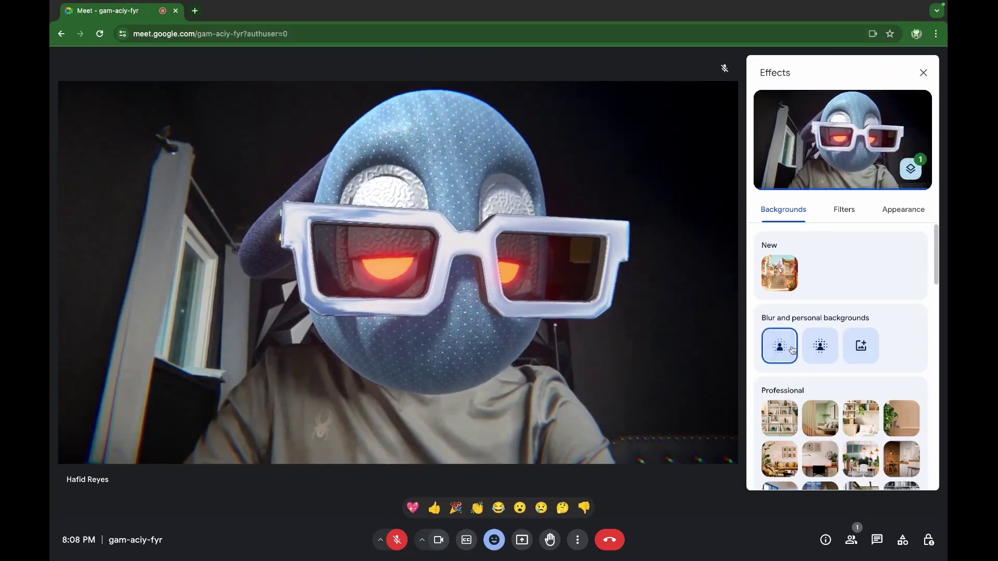
pyautogui.click(820, 346)
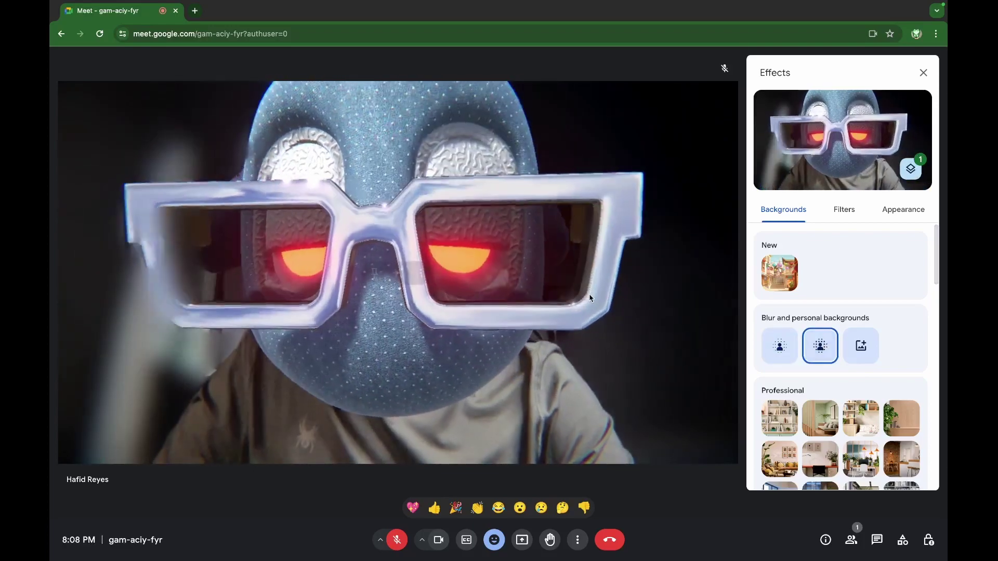
pyautogui.moveTo(143, 349)
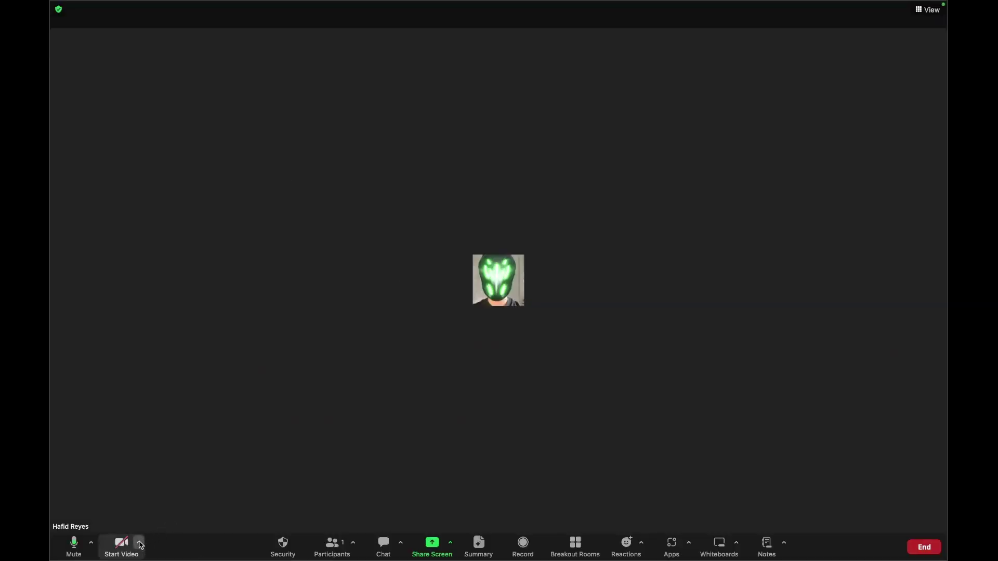
# Select Filta Camera from Zoom's camera list and start the avatar video.
pyautogui.click(140, 544)
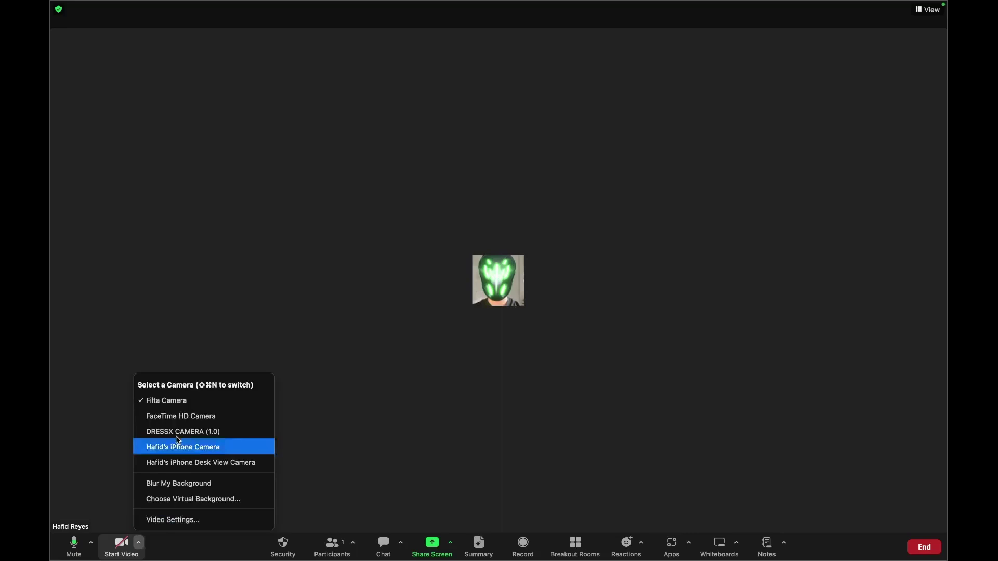
pyautogui.click(149, 467)
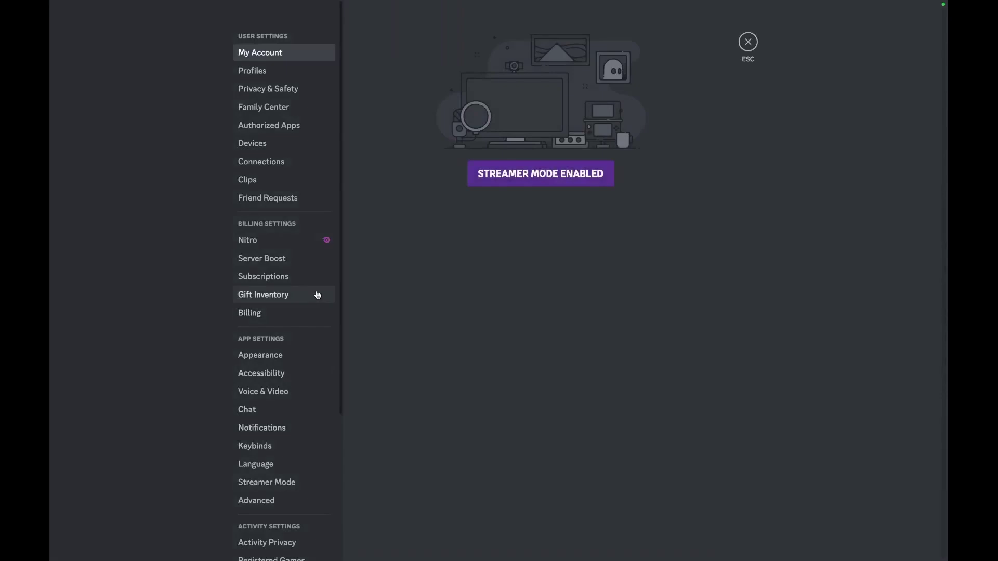
# In Discord's Voice & Video settings, test the video to preview the avatar feed.
pyautogui.click(285, 391)
pyautogui.scroll(-2, 494, 335)
pyautogui.scroll(-5, 515, 297)
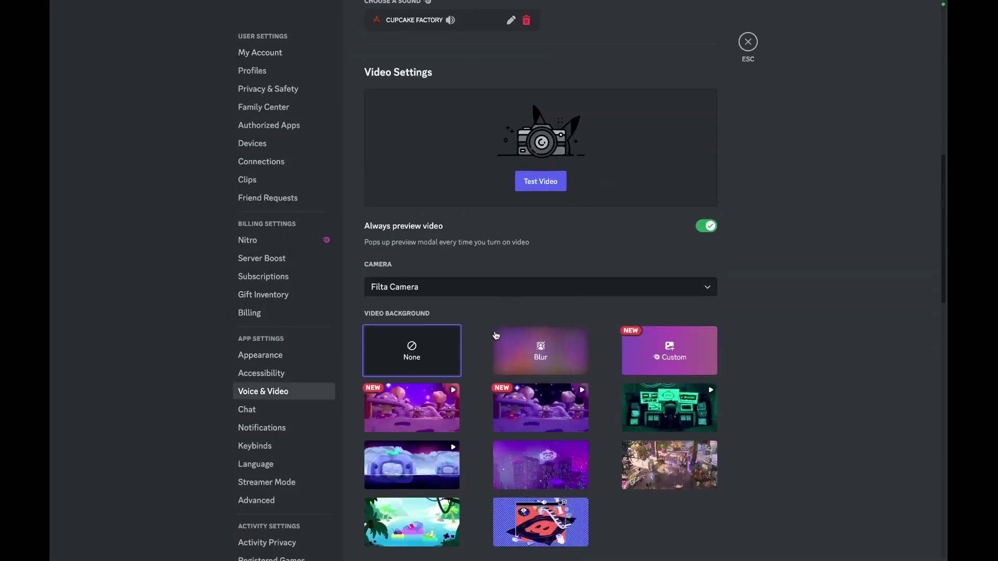
pyautogui.scroll(1, 533, 255)
pyautogui.scroll(1, 533, 255)
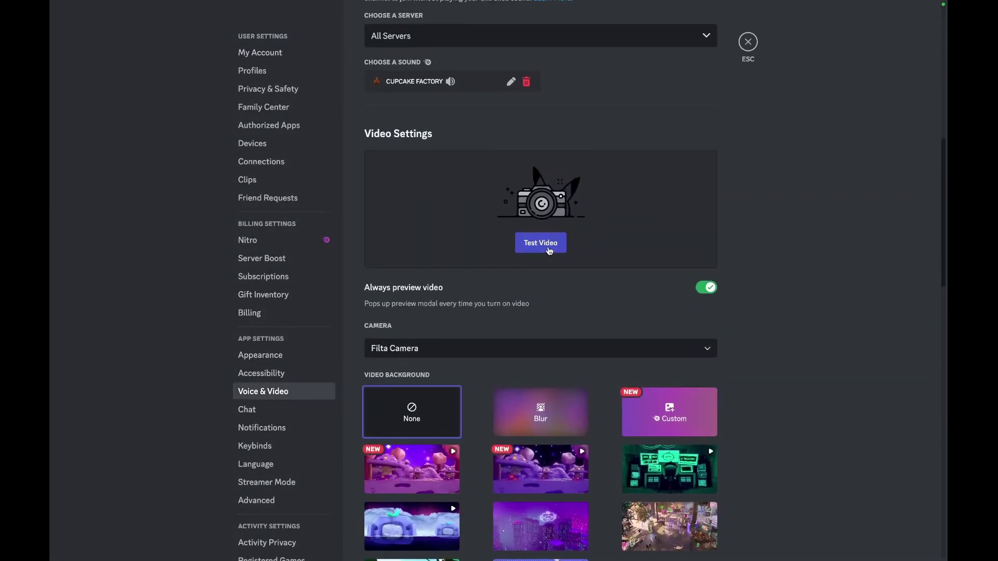
pyautogui.click(548, 250)
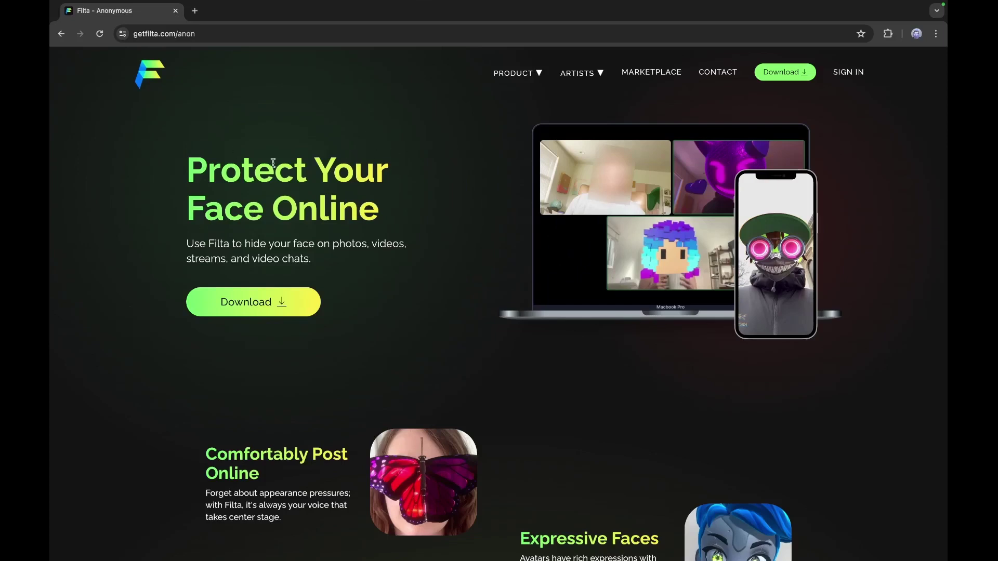